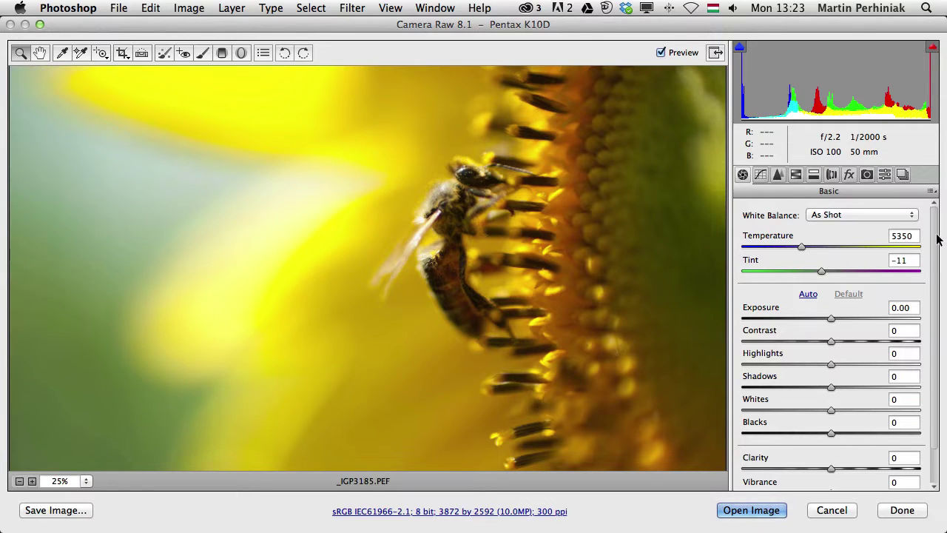
- Browse each adjustment panel, from Tone Curve through Snapshots, then return to Basic
left_click_drag(936, 235, 941, 198)
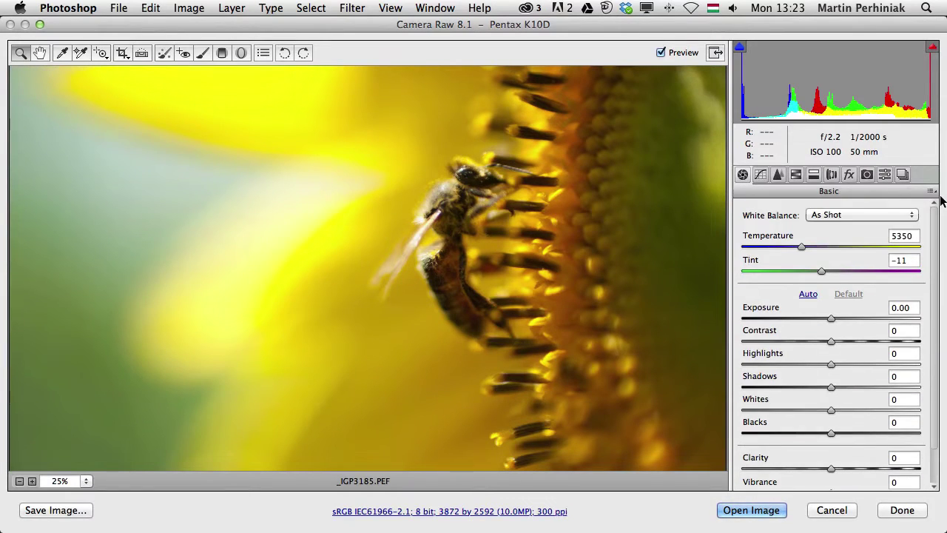
left_click(763, 175)
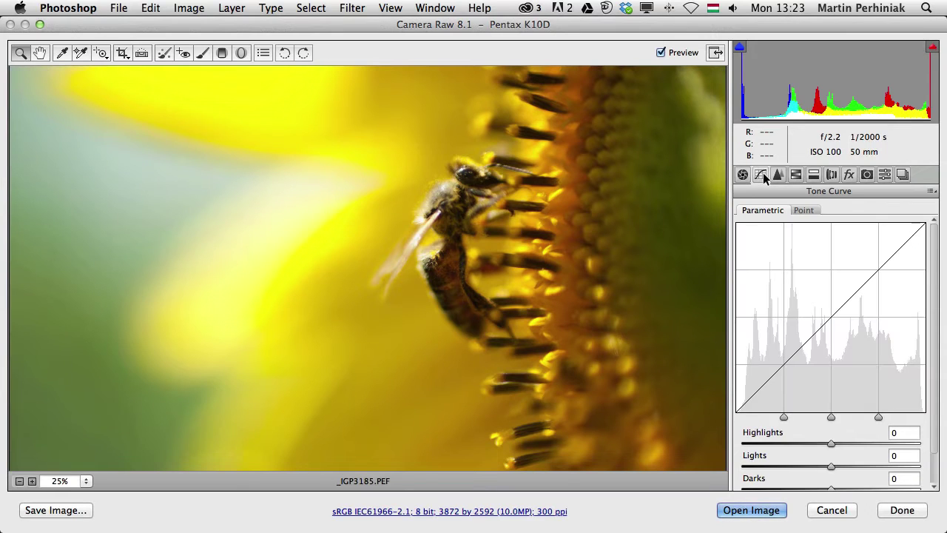
left_click(779, 176)
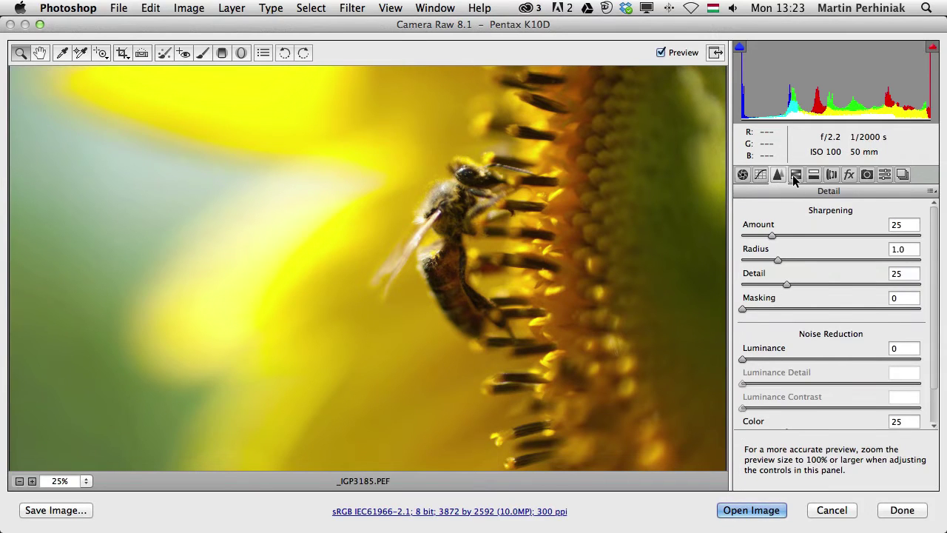
left_click(795, 175)
left_click(817, 174)
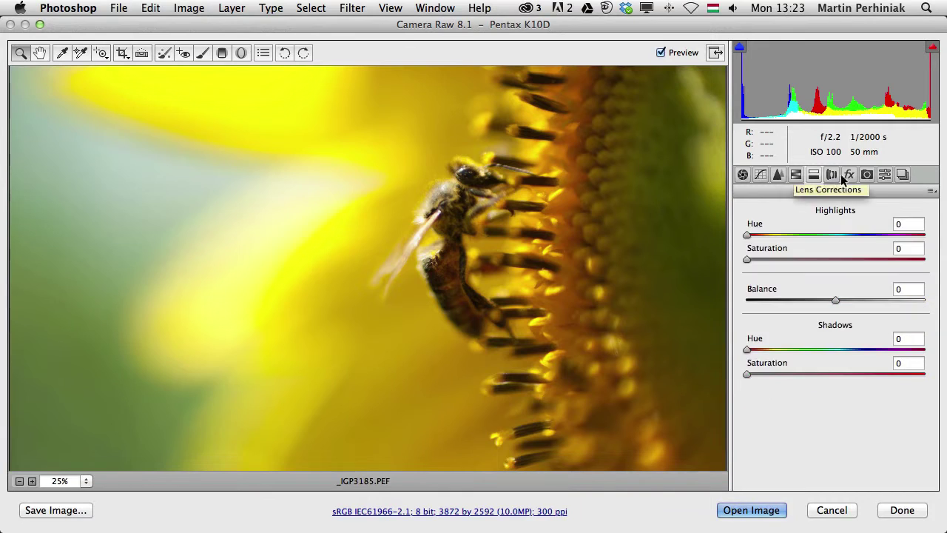
left_click(830, 175)
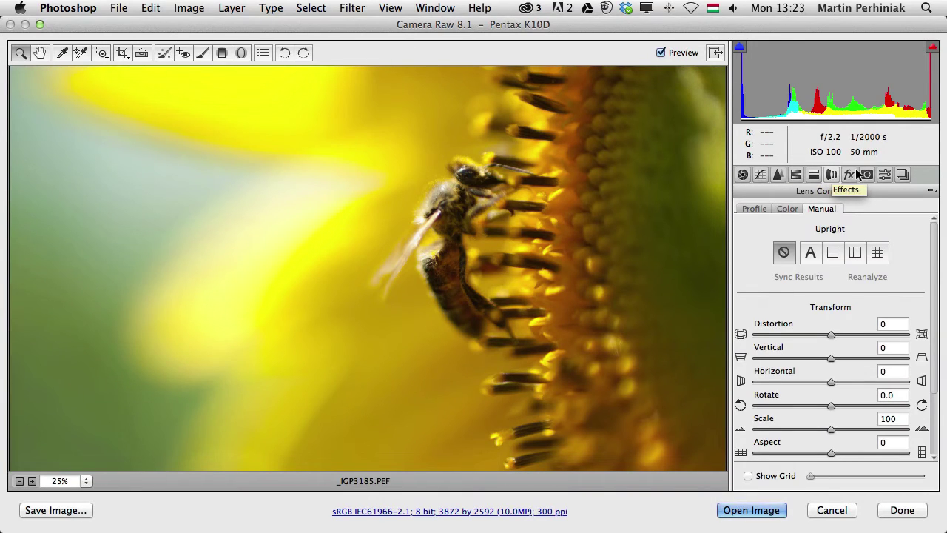
left_click(858, 175)
left_click(867, 174)
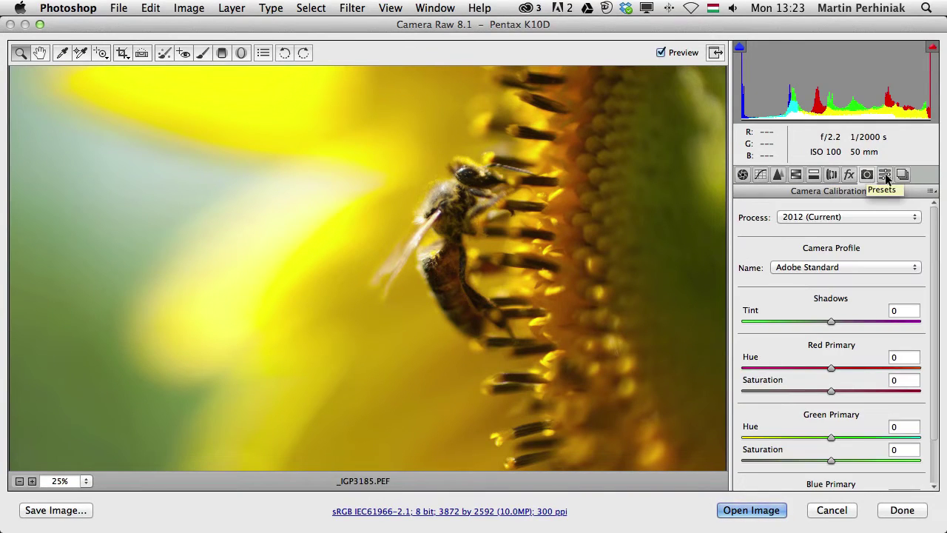
left_click(886, 175)
left_click(904, 175)
left_click(742, 175)
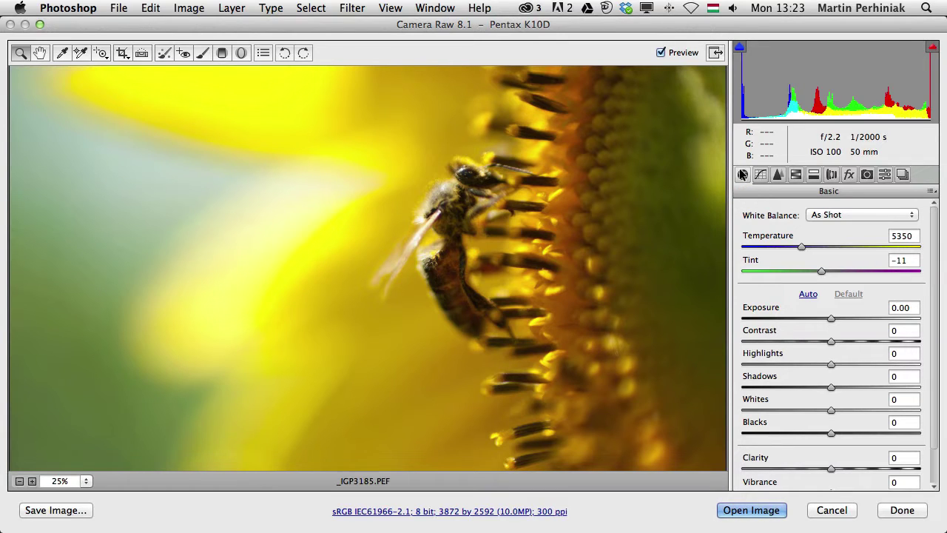
- Try warming the photo with Temperature, then set Temperature back to 5350
key("Tab")
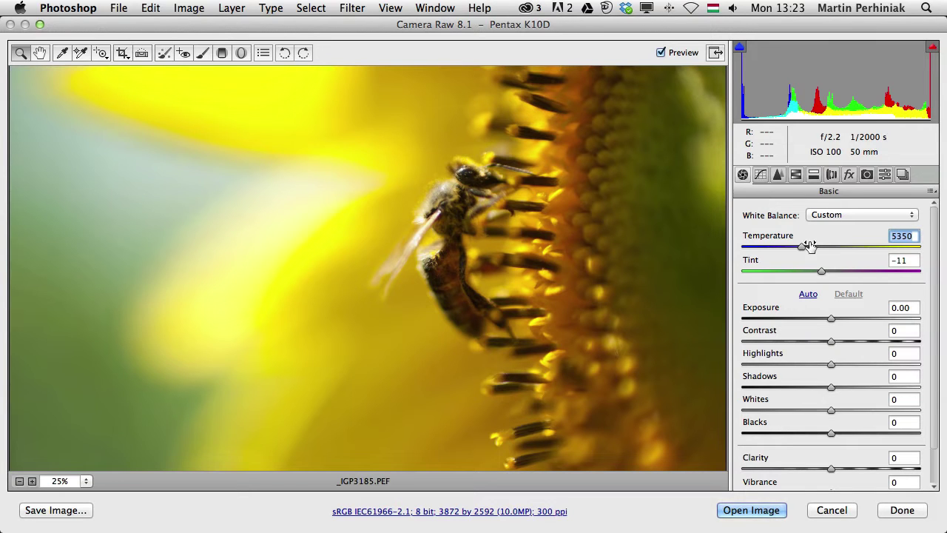
left_click_drag(799, 244, 767, 245)
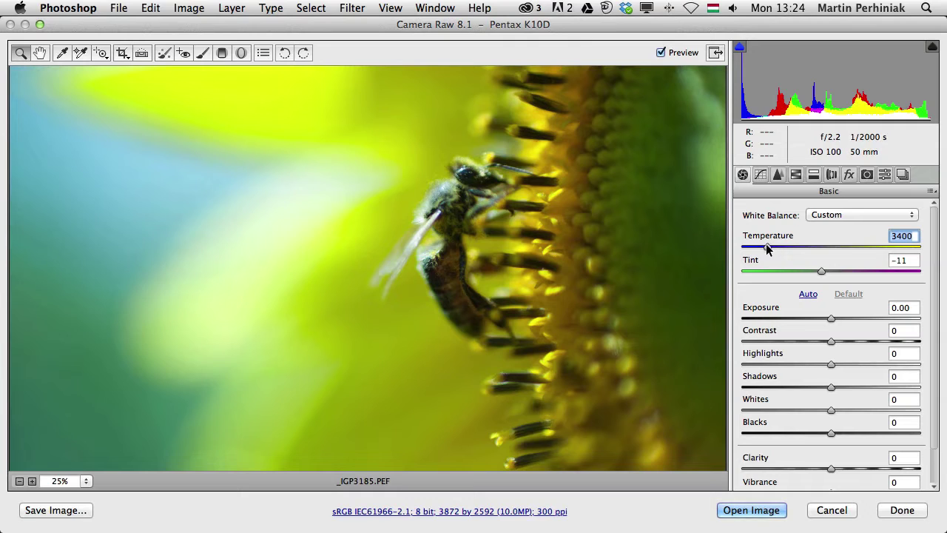
type("5350")
key("Return")
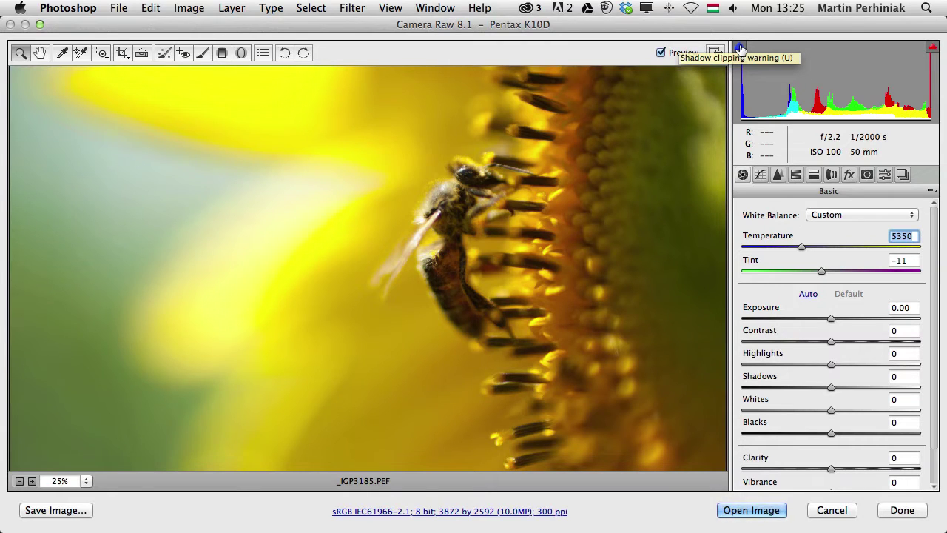
- Test raising Exposure with highlight clipping shown, reset Exposure to 0.00, and hide the warning
left_click(931, 48)
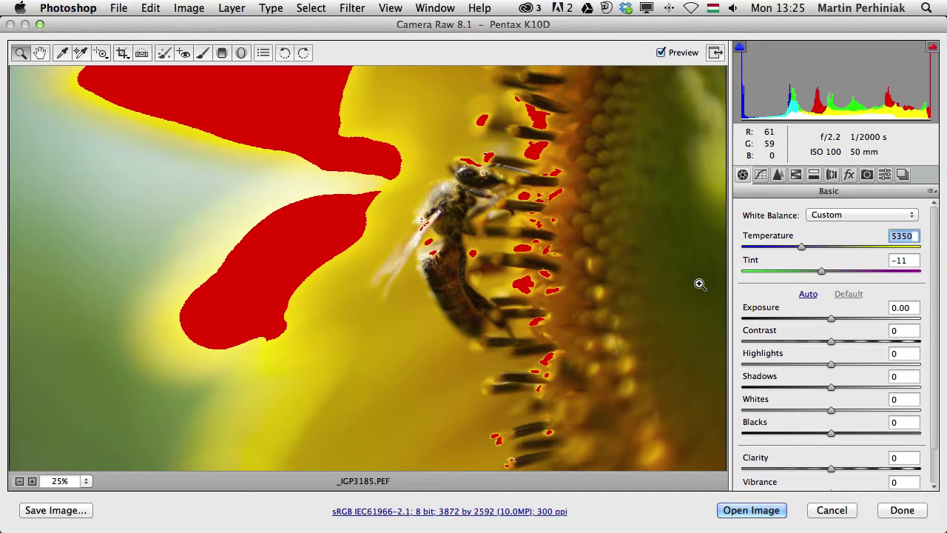
left_click_drag(833, 318, 861, 320)
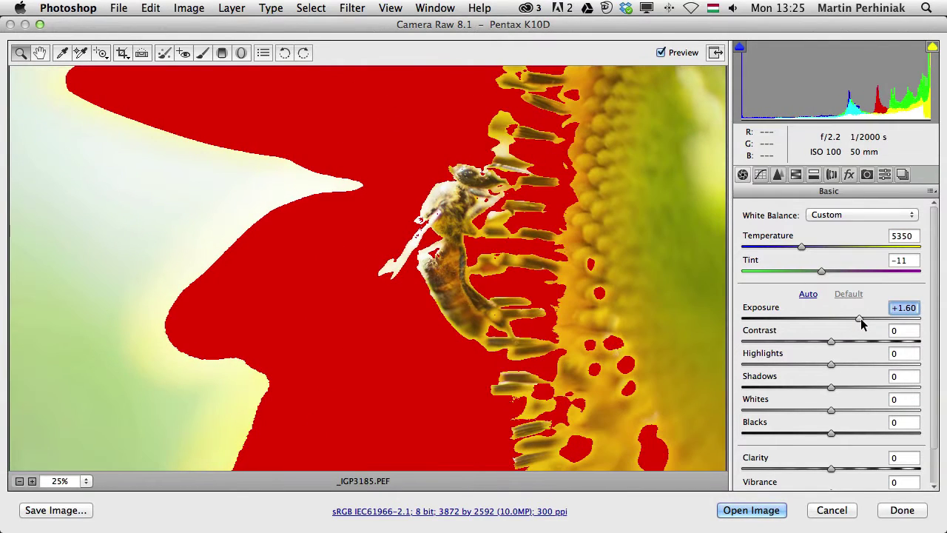
double_click(861, 318)
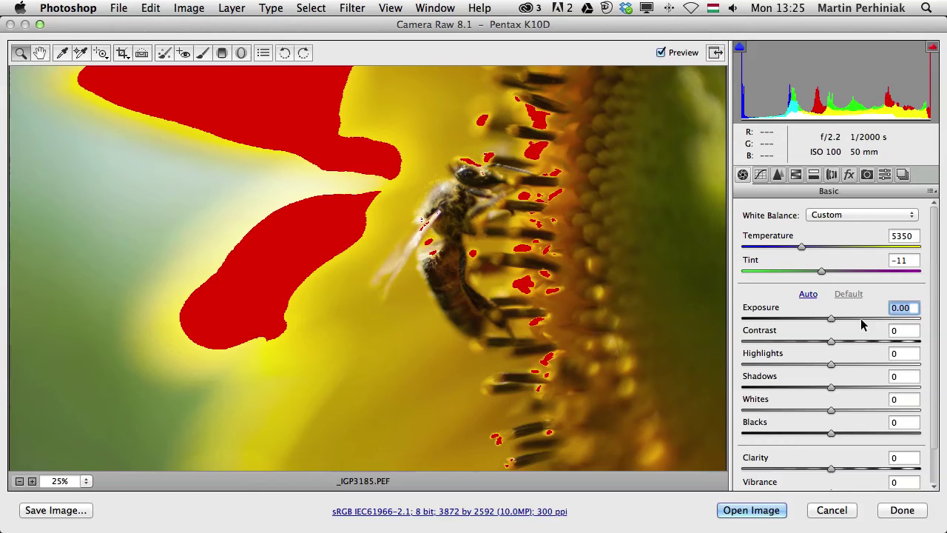
left_click(933, 47)
left_click(934, 48)
left_click(933, 48)
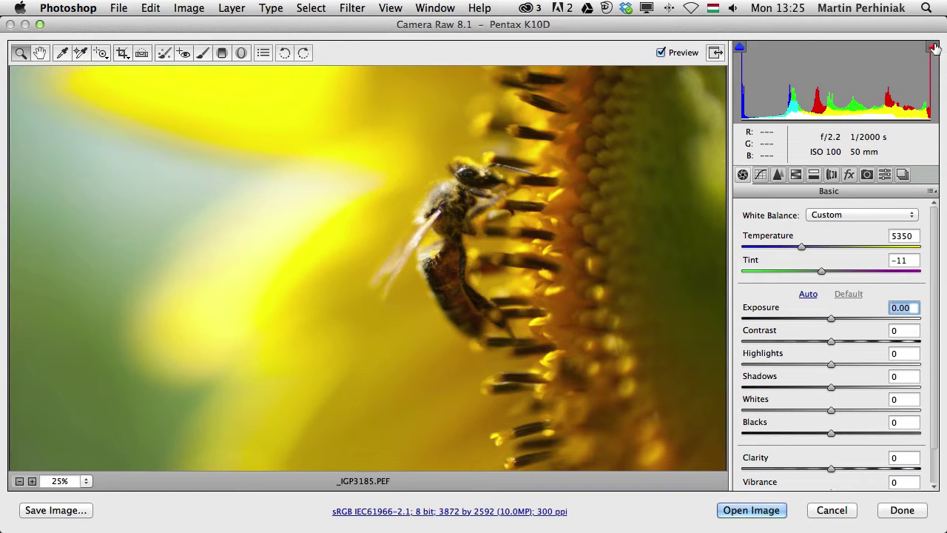
- With shadow clipping shown, test lowering Exposure and Blacks, then reset both to 0
left_click(740, 48)
left_click_drag(828, 318, 685, 303)
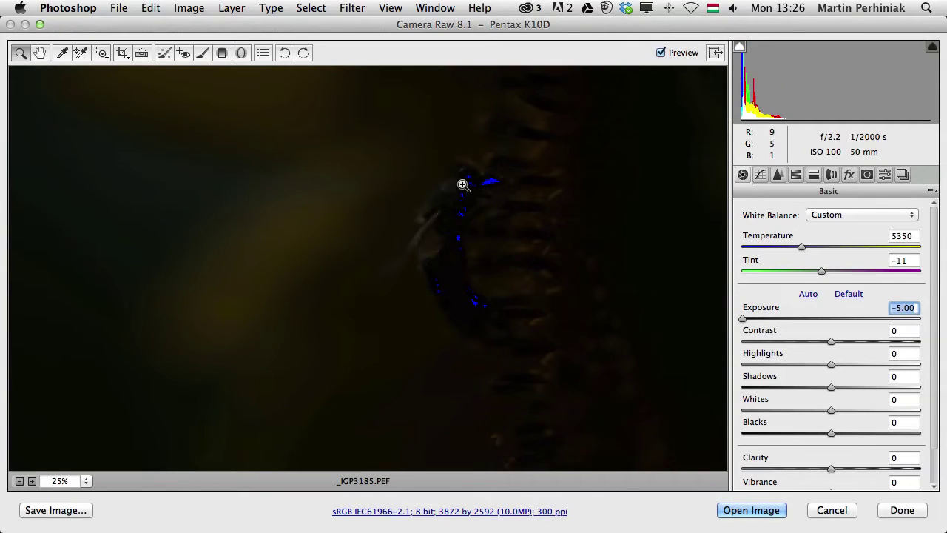
double_click(742, 319)
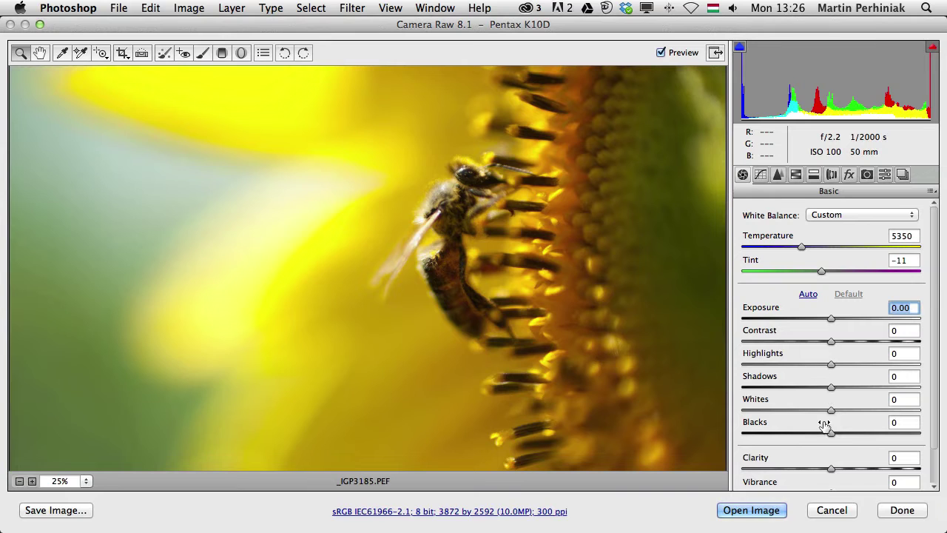
left_click_drag(831, 433, 703, 416)
key("u")
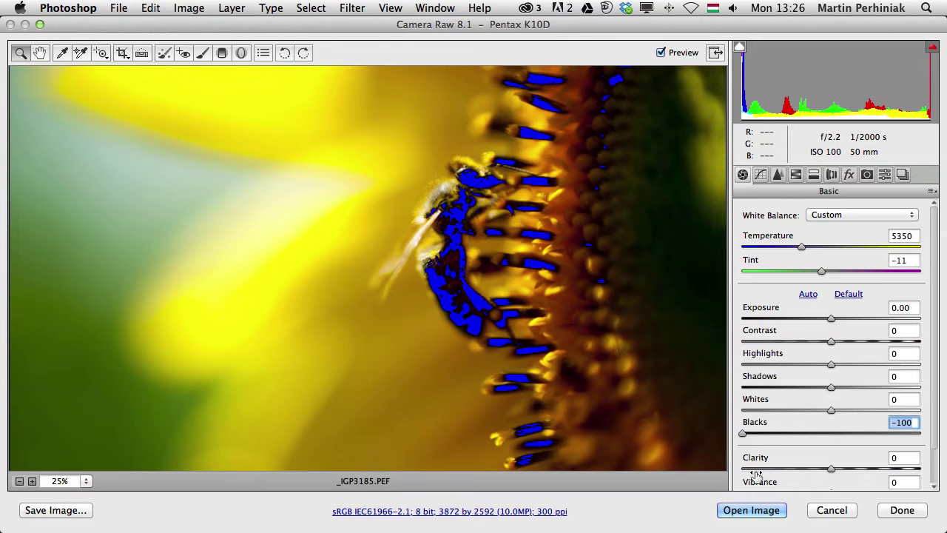
double_click(742, 435)
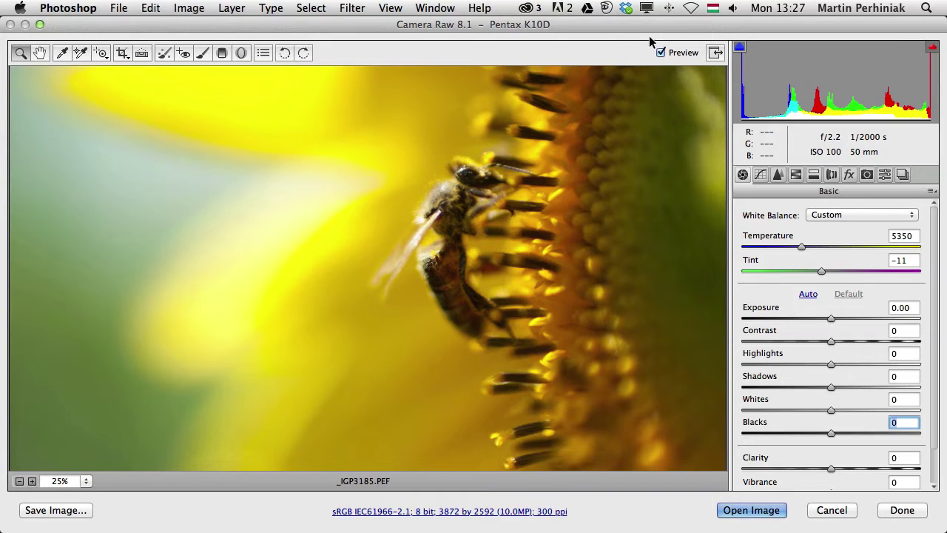
- Put Camera Raw in full screen, leave it briefly, and return to full screen
left_click(715, 53)
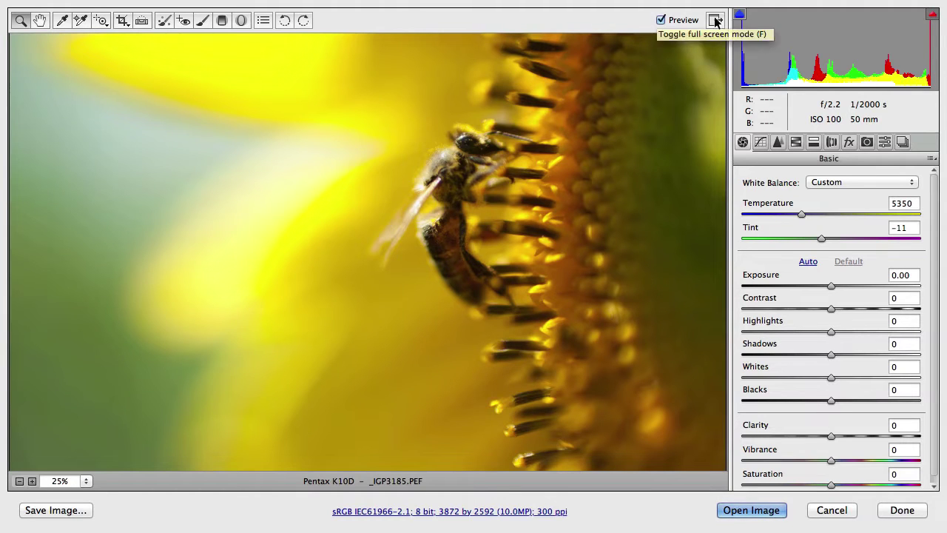
left_click(715, 21)
left_click(717, 53)
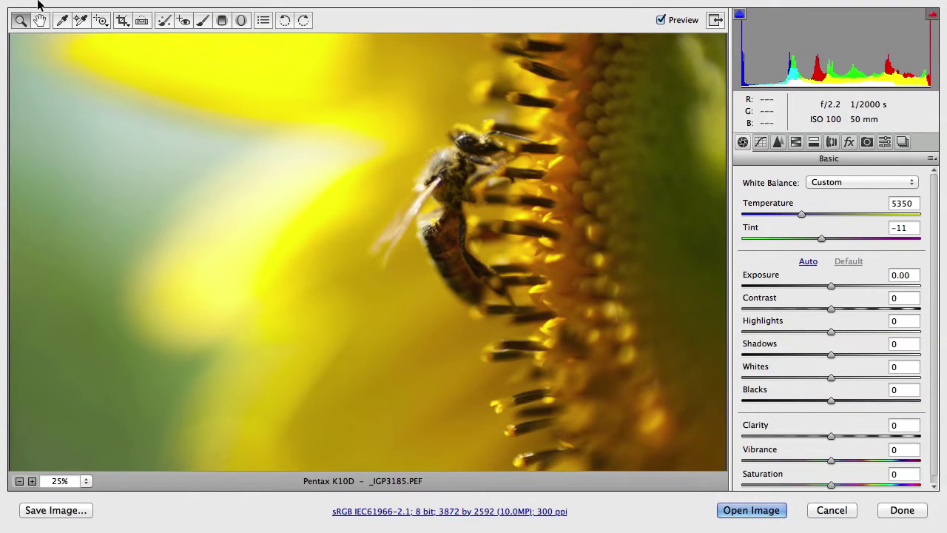
- Zoom the preview through 12.5%, 25% and 33.3%, pan to the bee, then Fit in View
left_click(19, 480)
left_click(32, 481)
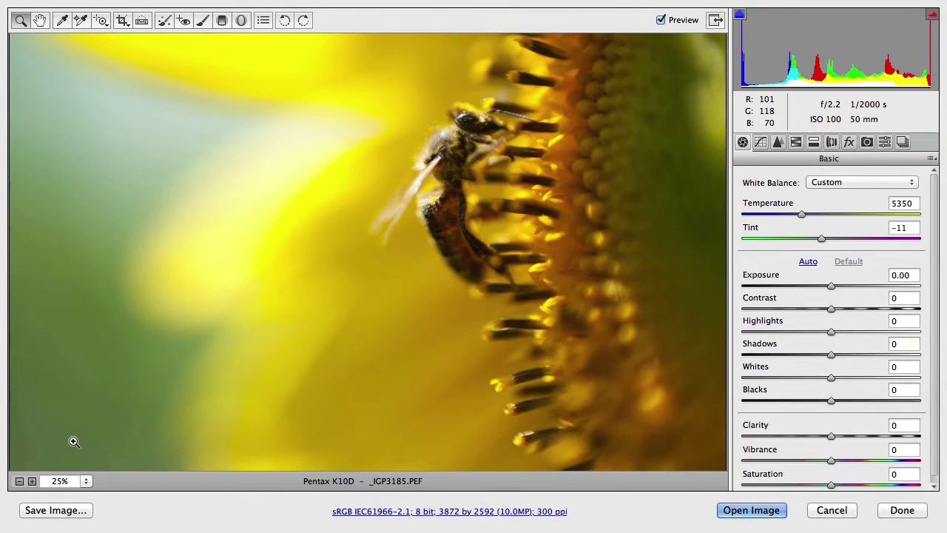
left_click(32, 482)
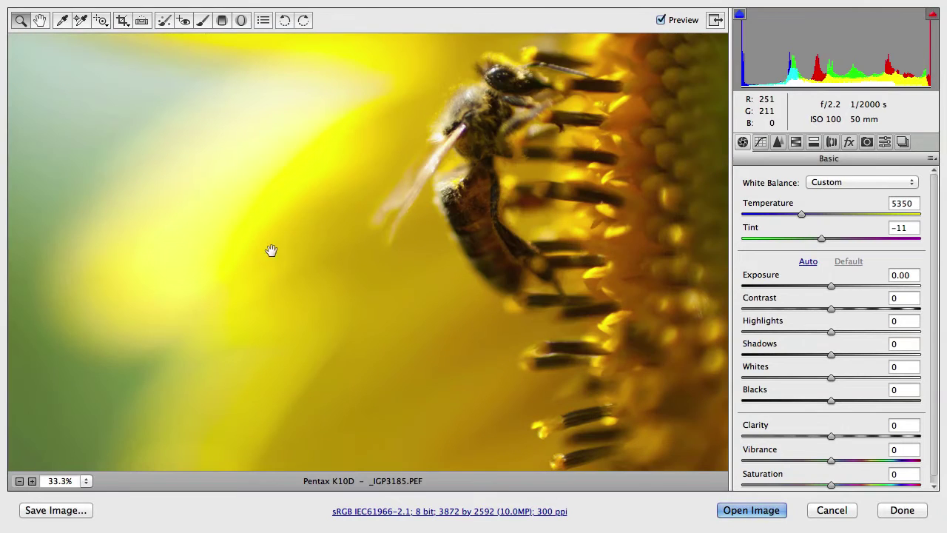
left_click_drag(396, 194, 477, 355)
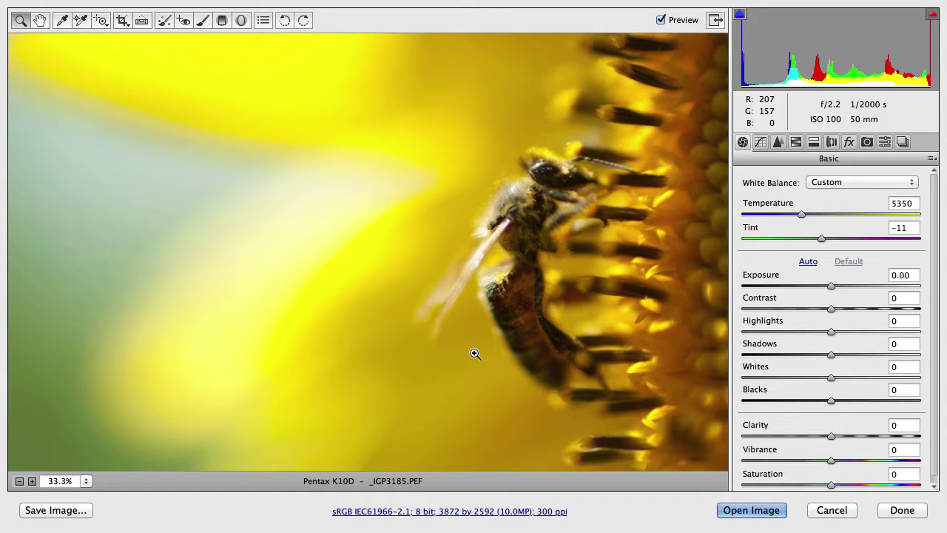
key("super+minus")
key("super+minus")
key("super+minus")
key("super+equal")
key("super+equal")
key("super+minus")
key("super+minus")
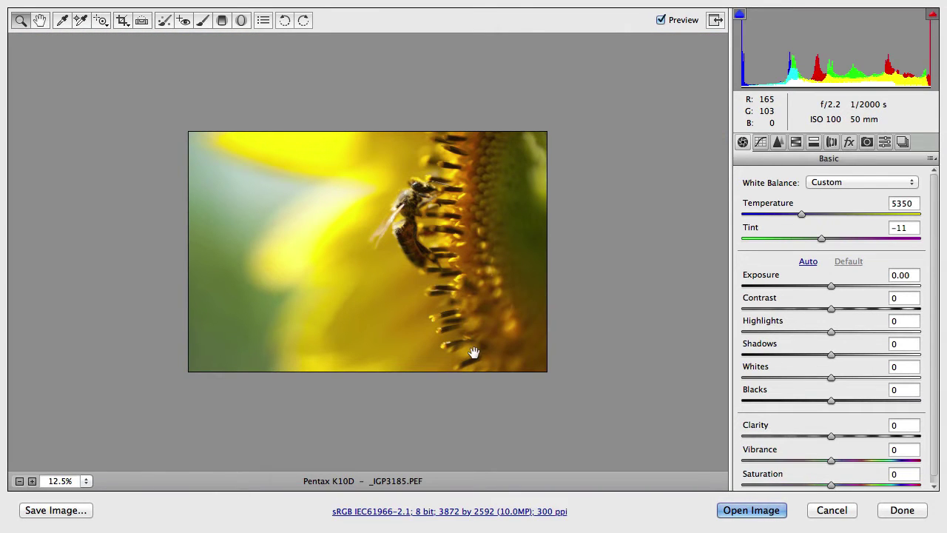
key("super+0")
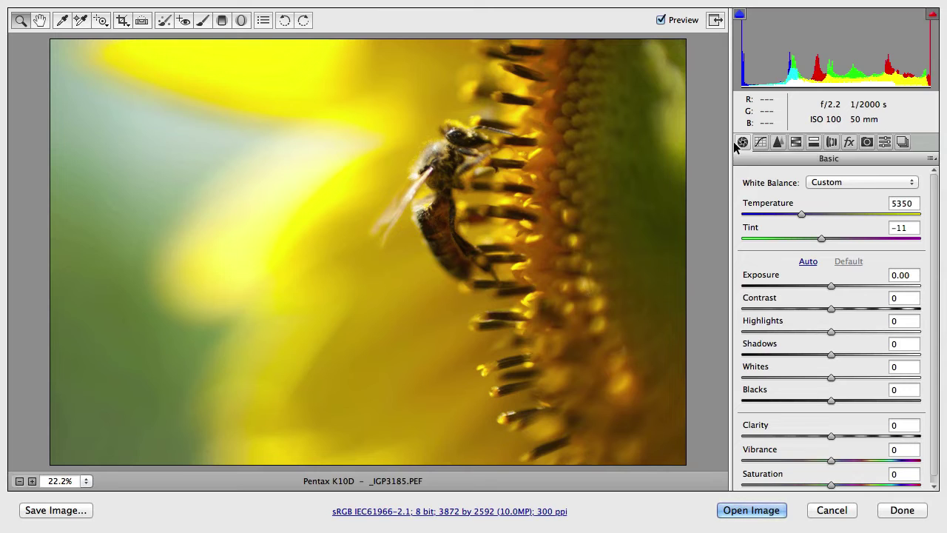
- Enable Convert to Grayscale in HSL/Grayscale, apply with Done, and switch to Bridge
left_click(799, 144)
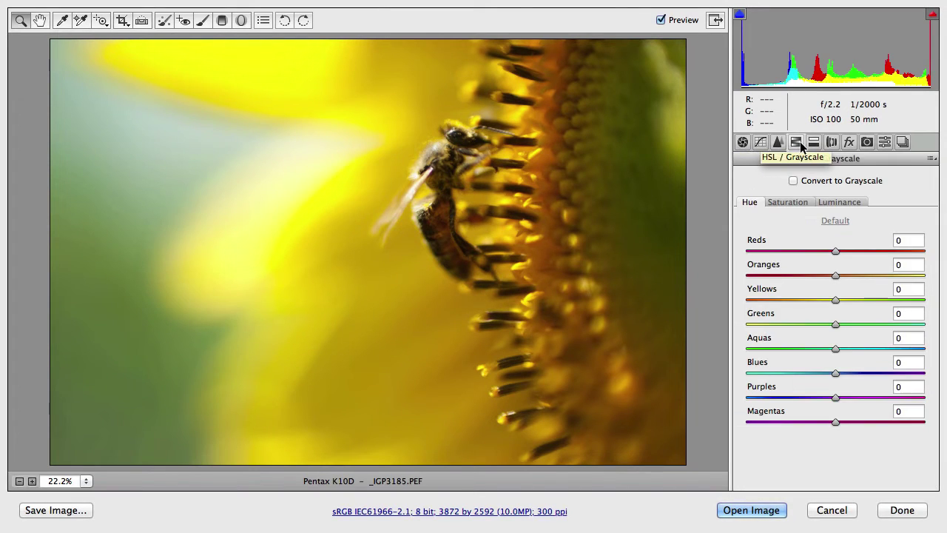
left_click(800, 181)
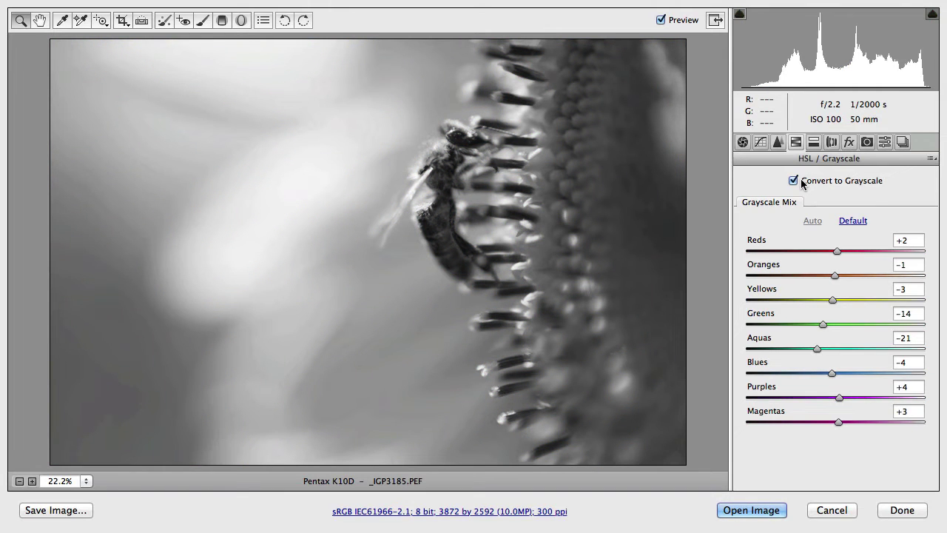
left_click(900, 511)
key("super+Tab")
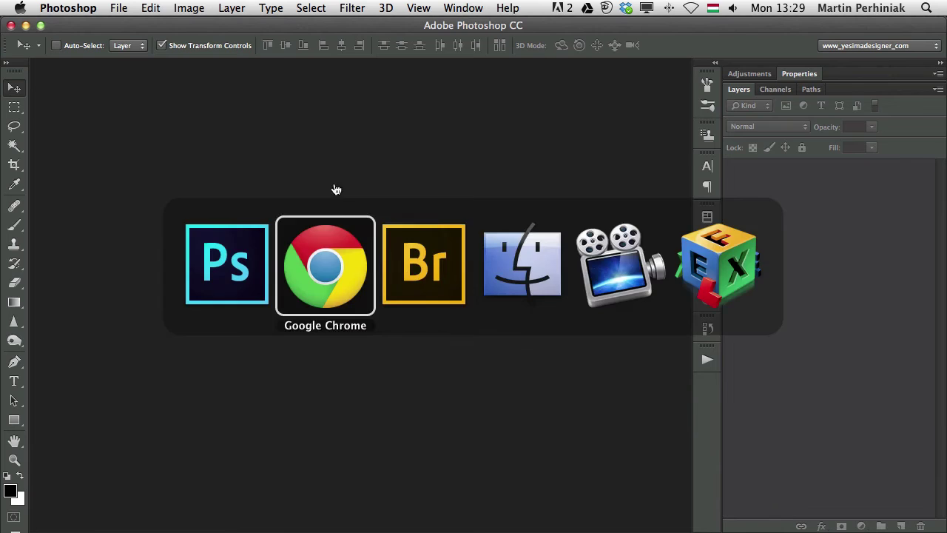
- Bring Adobe Bridge to the front to see the grayscale _IGP3185.PEF thumbnail
left_click(422, 274)
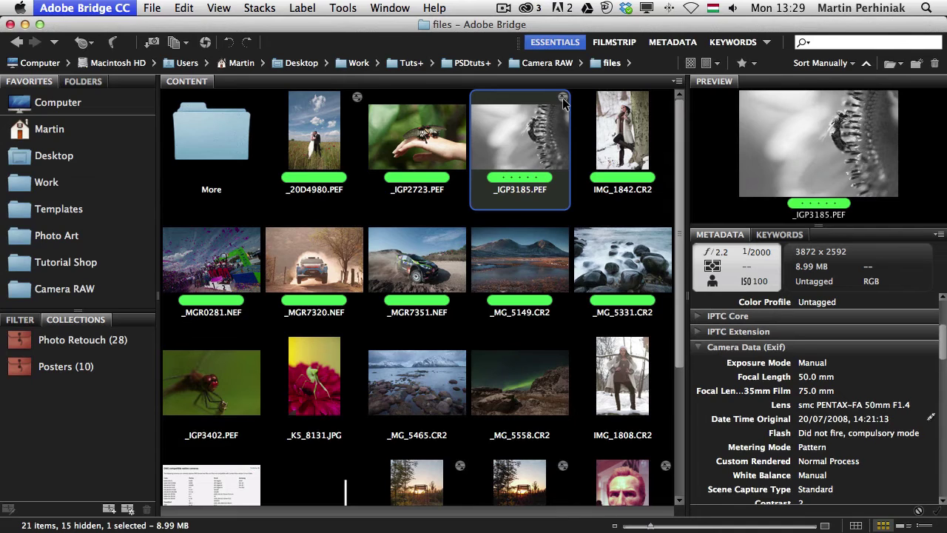
- Reopen _IGP3185.PEF, uncheck Convert to Grayscale, and open the colour image in Photoshop
double_click(514, 125)
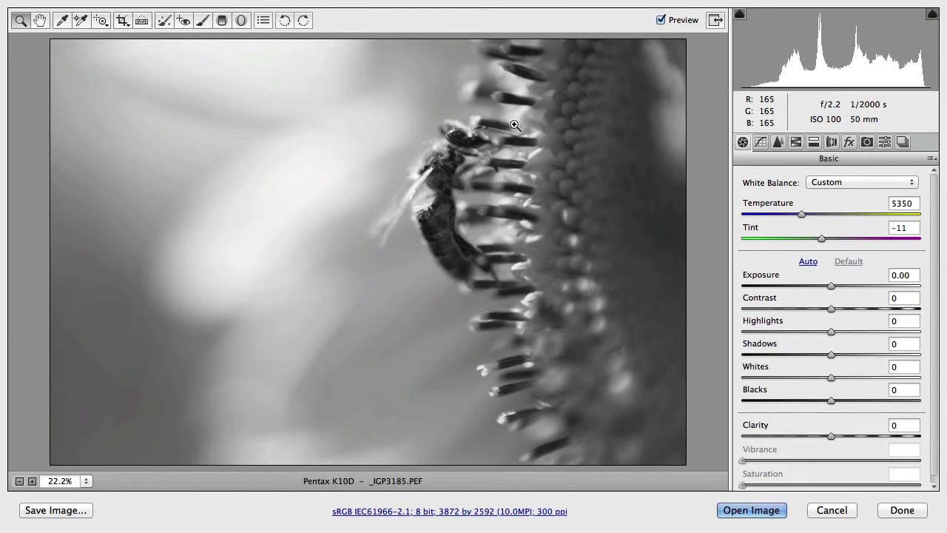
left_click(796, 142)
left_click(794, 181)
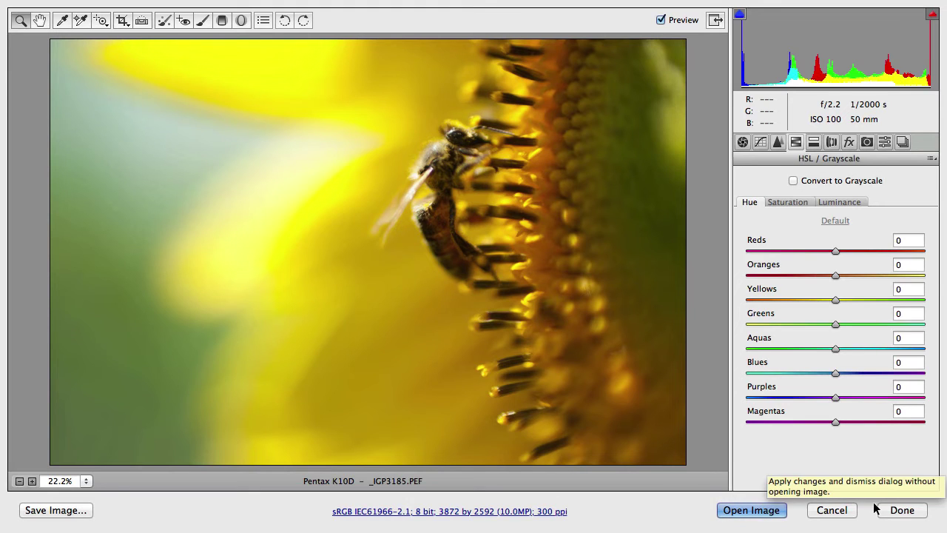
left_click(762, 510)
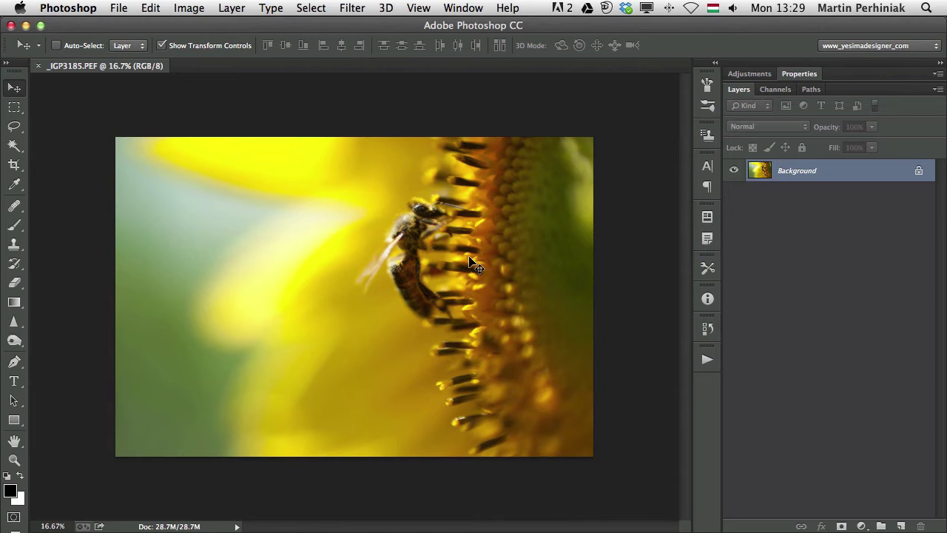
- Look at the Filter menu without applying anything, then close the bee document
left_click(353, 7)
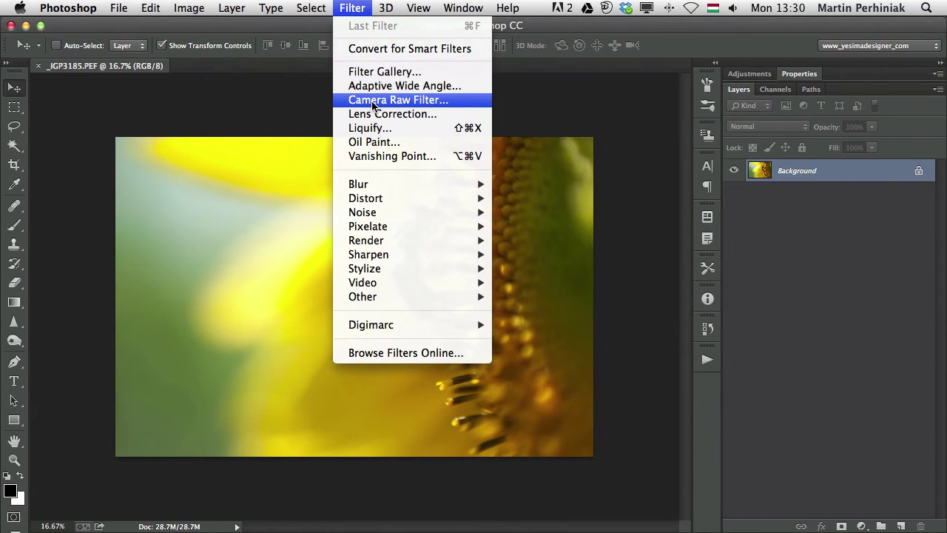
left_click(554, 104)
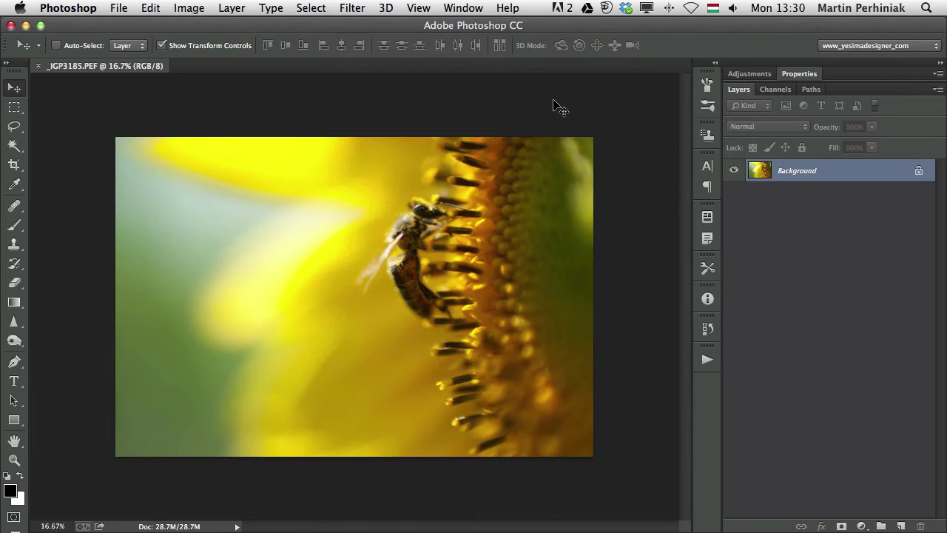
key("super+w")
- Close the bee document without saving and bring up Camera Raw's Save Image options
left_click(419, 211)
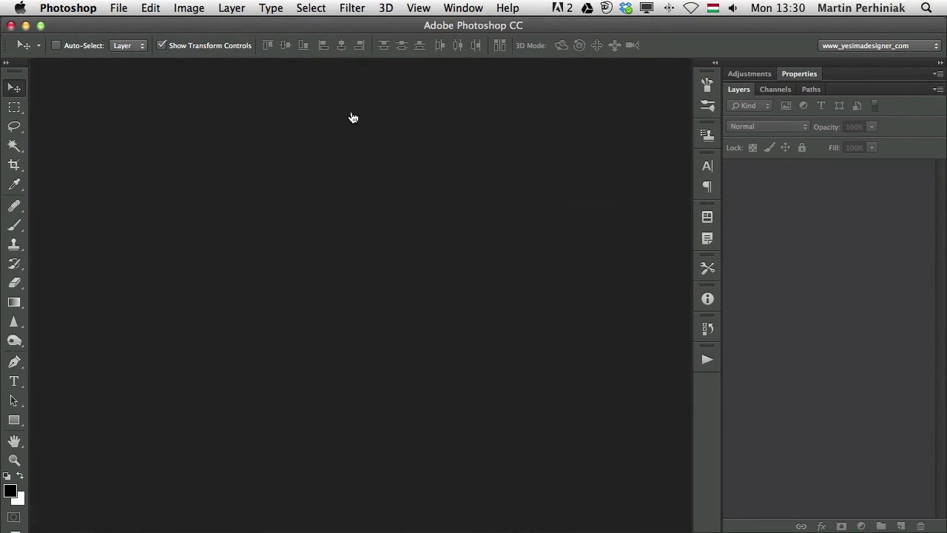
key("super+Tab")
key("super+Tab")
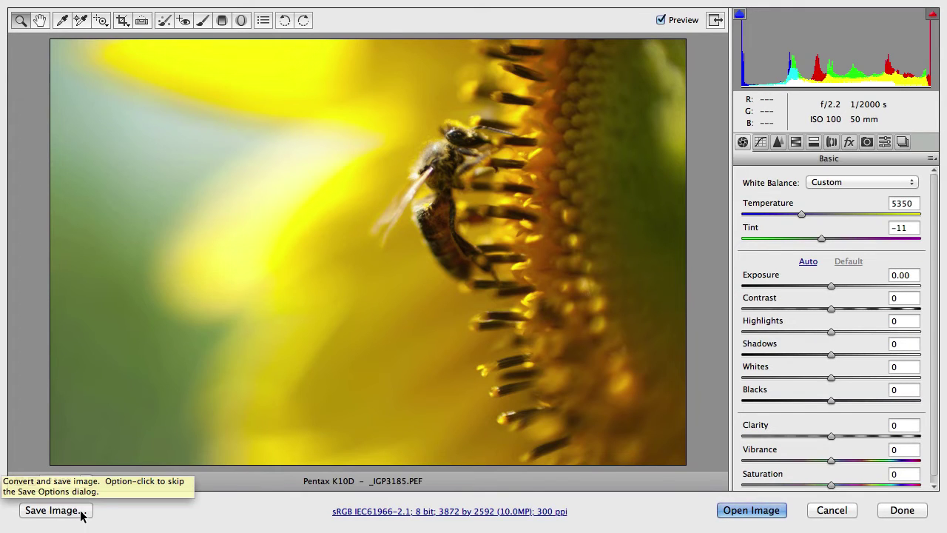
left_click(53, 510)
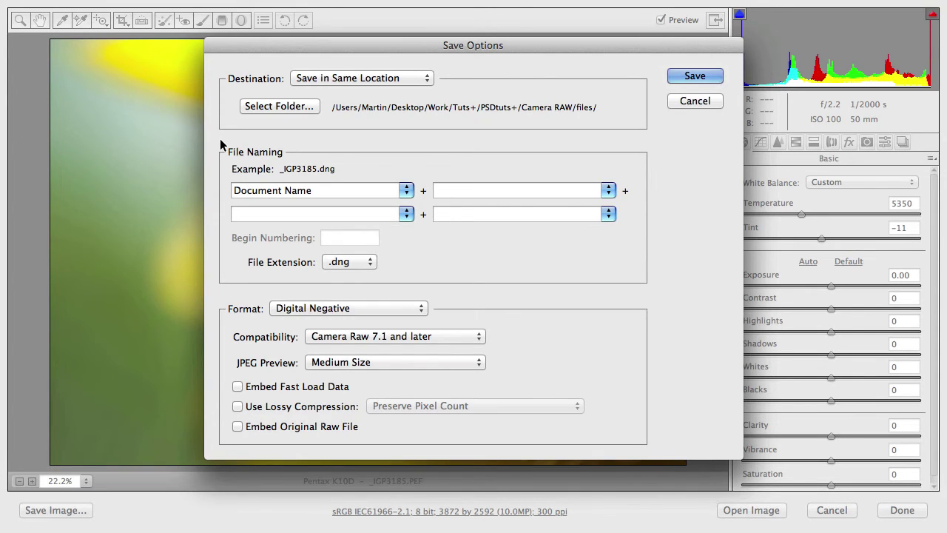
- Check Format stays Digital Negative and extension .dng, then cancel saving
left_click(353, 308)
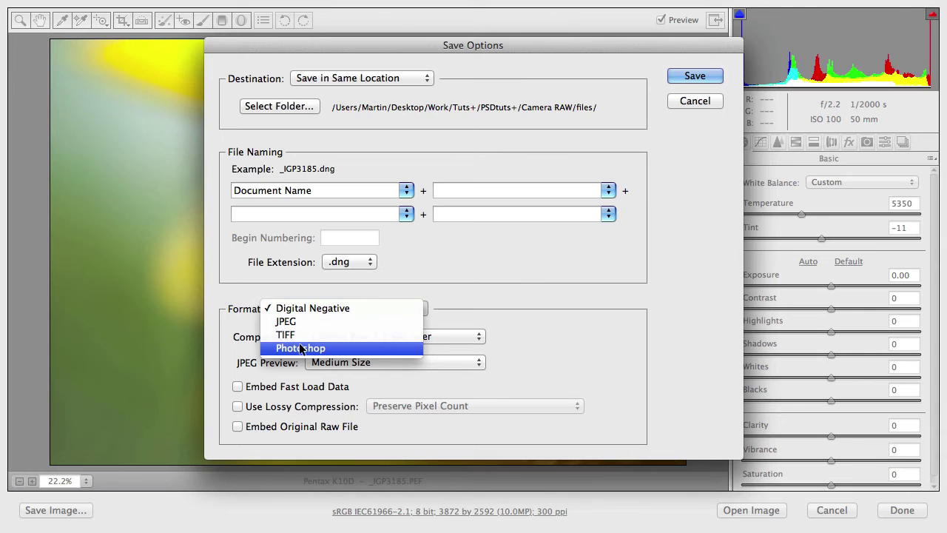
left_click(482, 363)
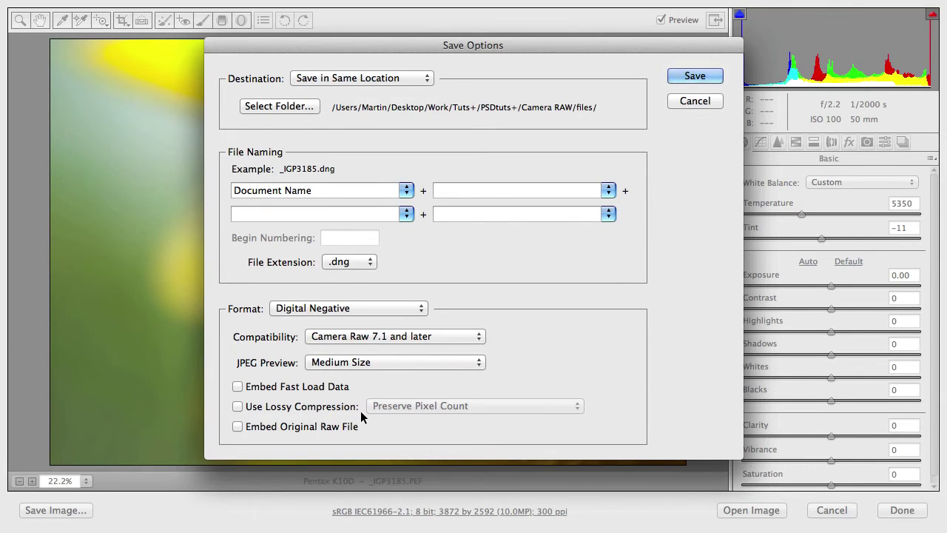
left_click(332, 262)
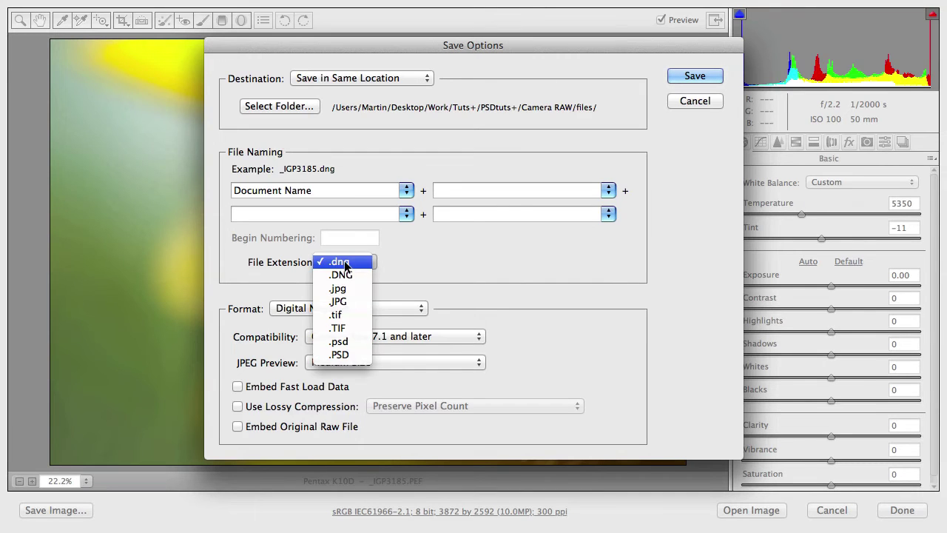
left_click(509, 269)
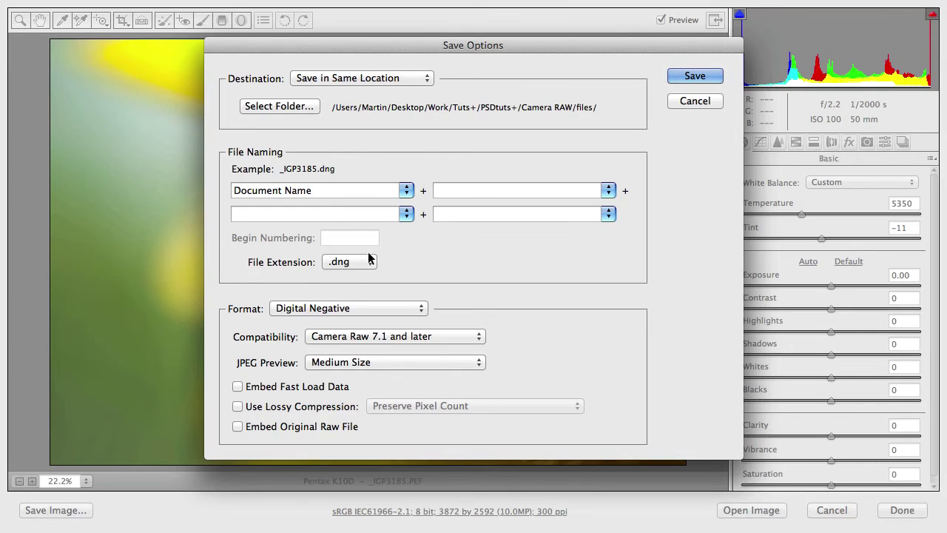
left_click(693, 101)
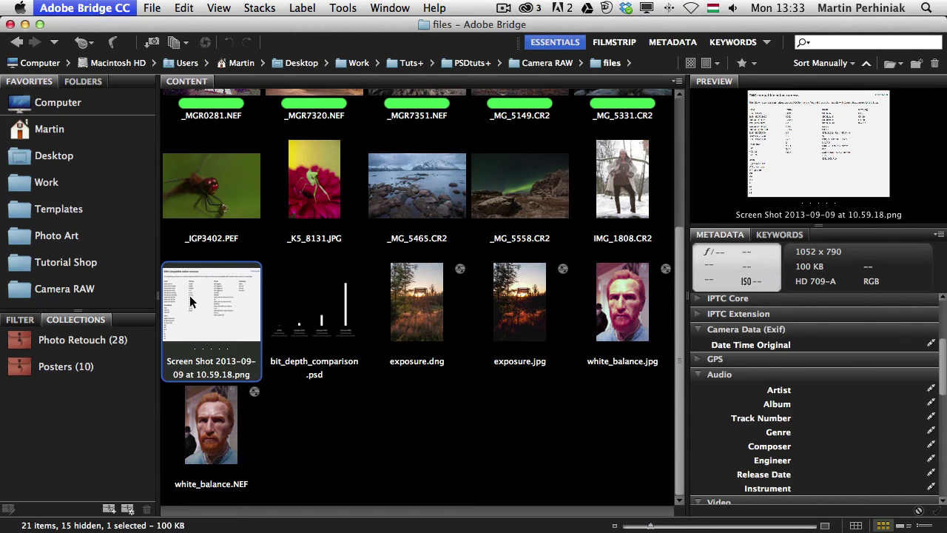
key("space")
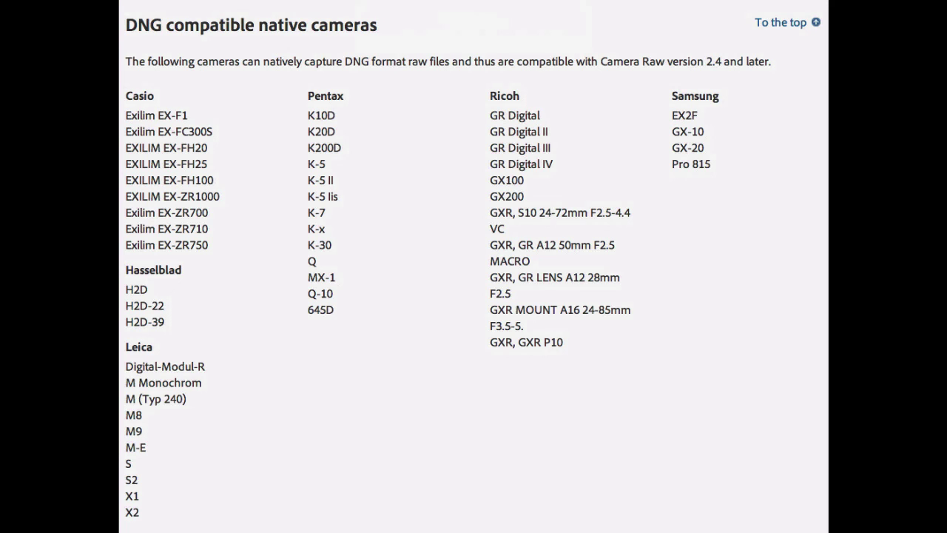
key("space")
left_click(319, 294)
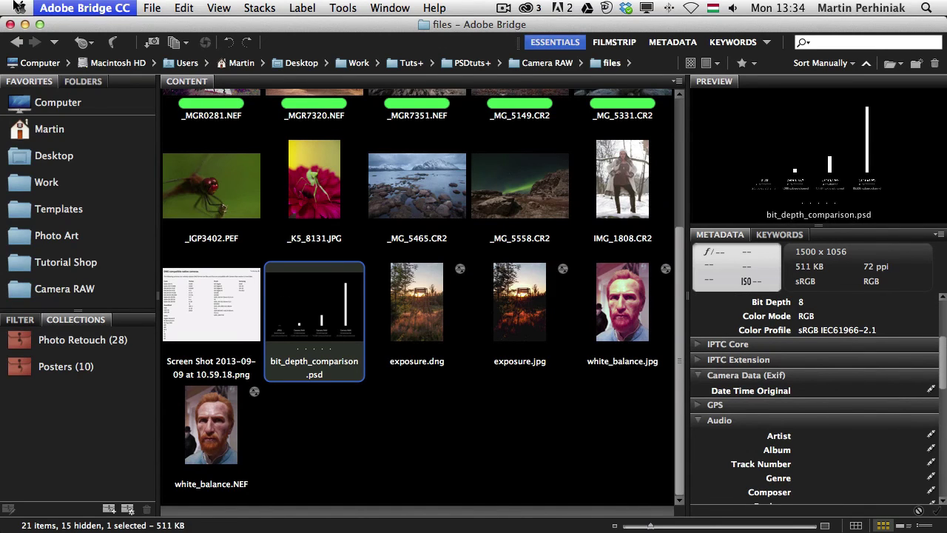
left_click(104, 8)
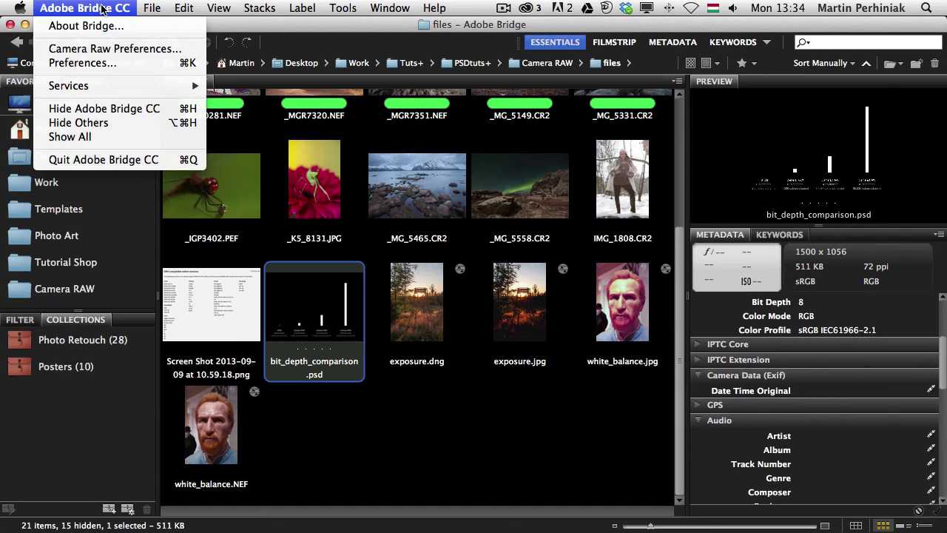
left_click(112, 49)
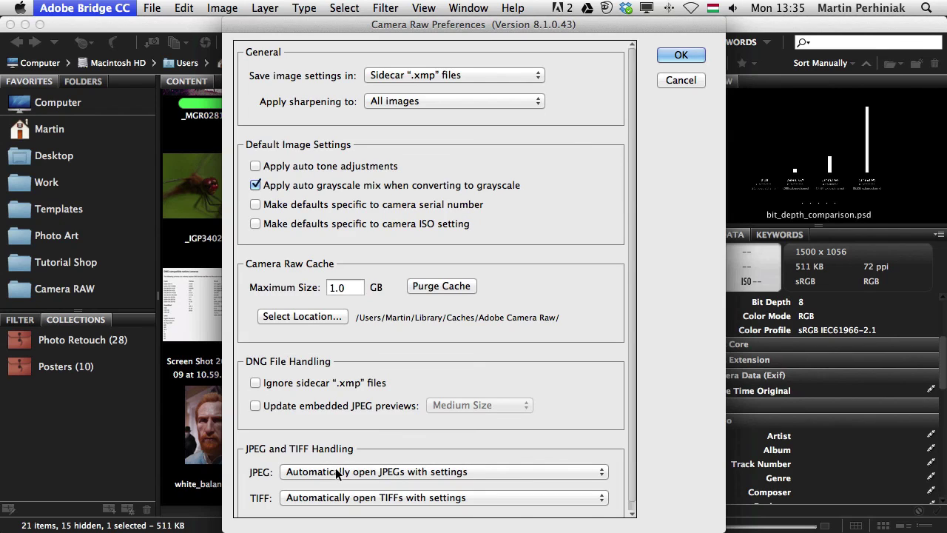
- Close the Camera Raw preferences, then select and open exposure.jpg in Camera Raw
left_click(684, 57)
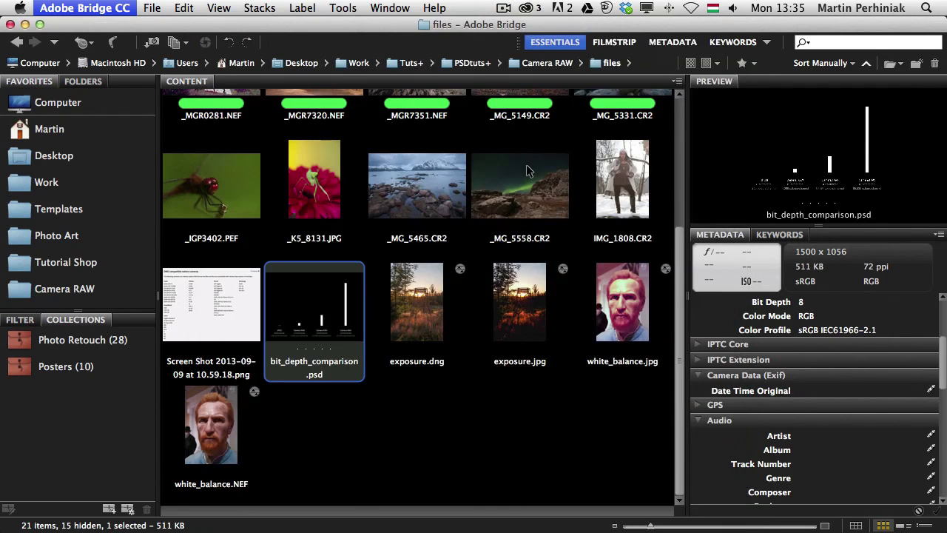
scroll(526, 164, "up", 5)
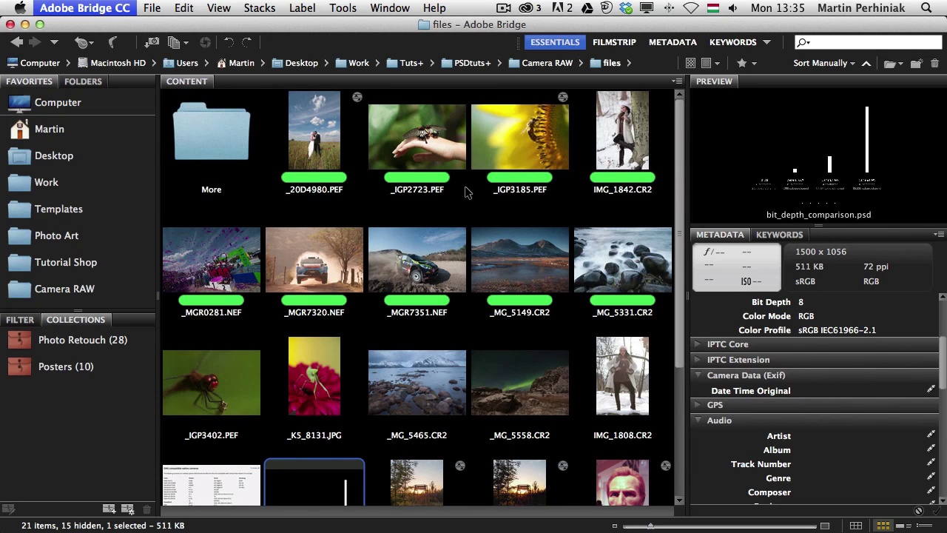
scroll(478, 194, "down", 5)
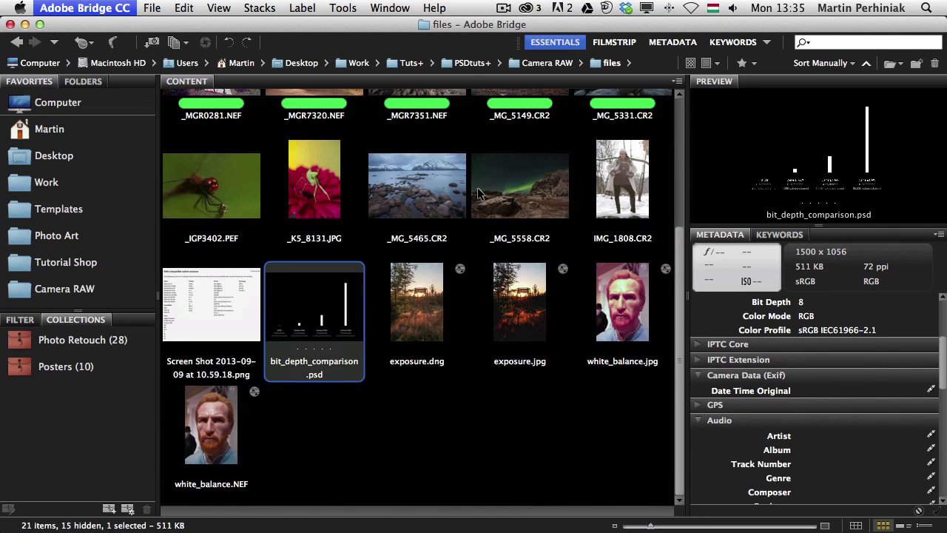
left_click(527, 286)
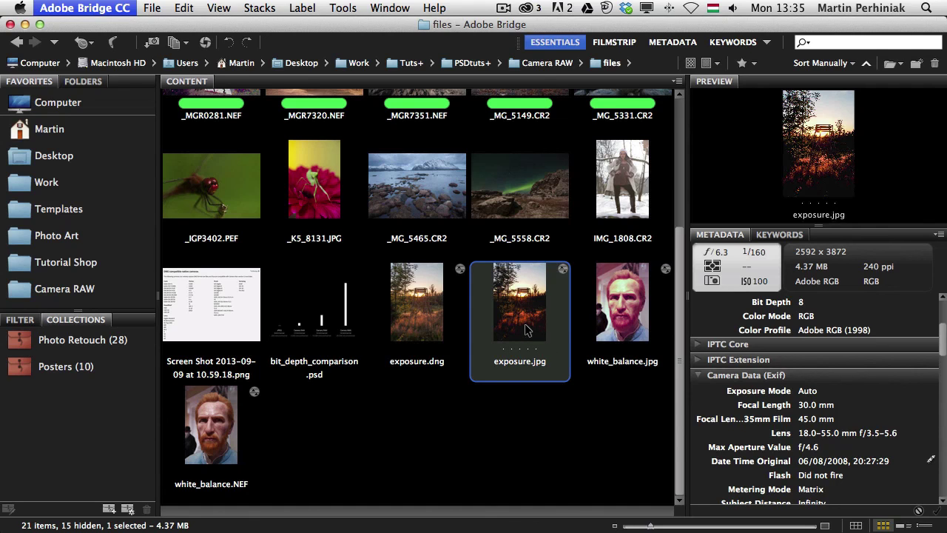
double_click(528, 298)
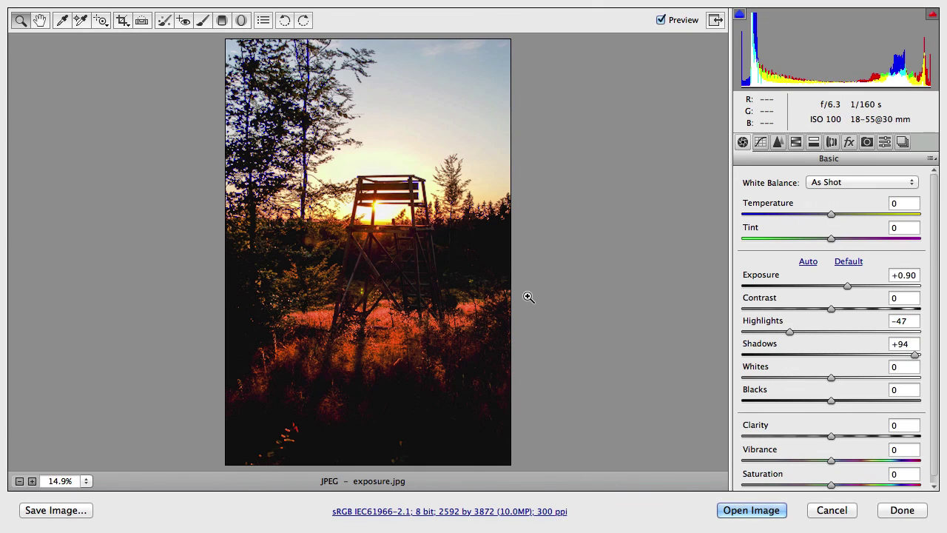
- Turn off the shadow clipping warning on exposure.jpg
left_click(739, 14)
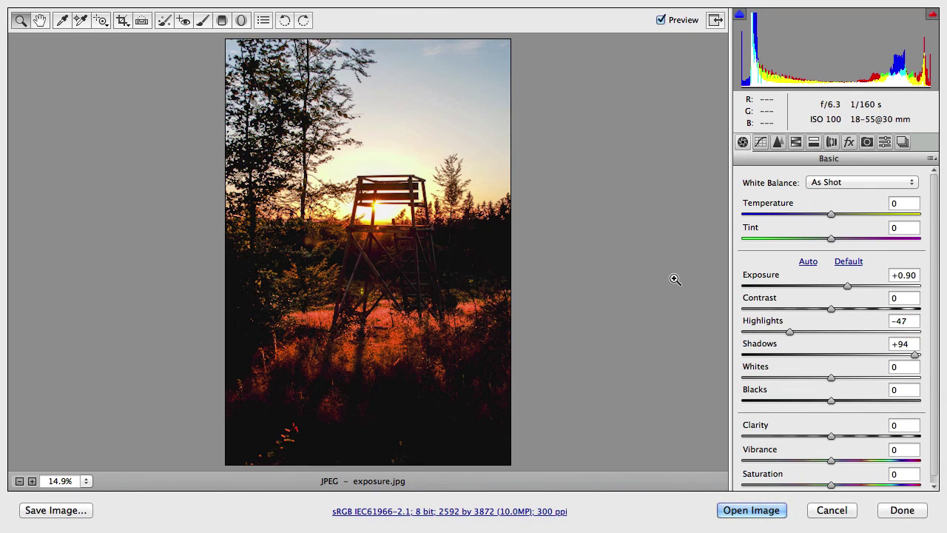